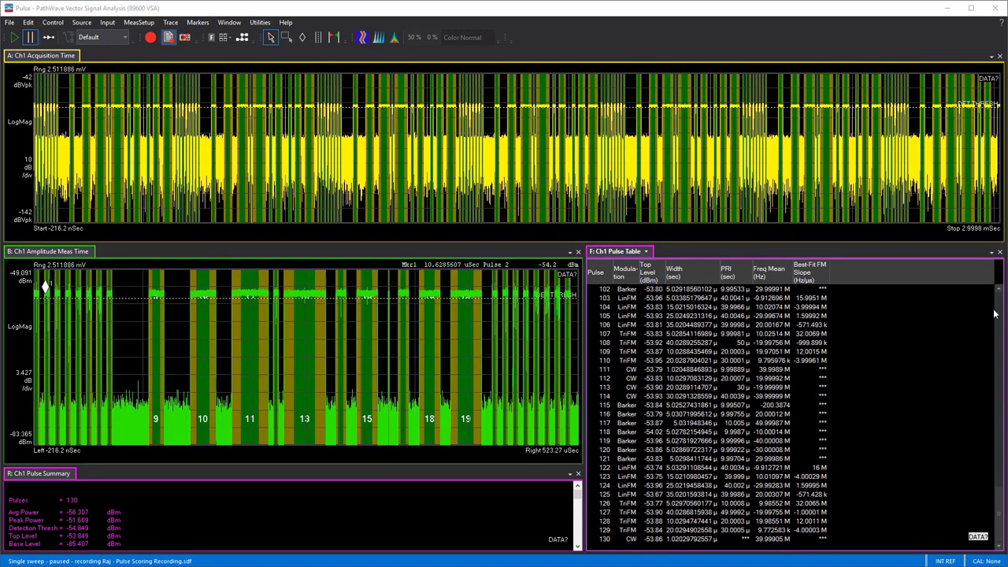
# Return to the first pulse in the pulse table and review the measurement's pulse detection settings
pyautogui.scroll(20, 860, 395)
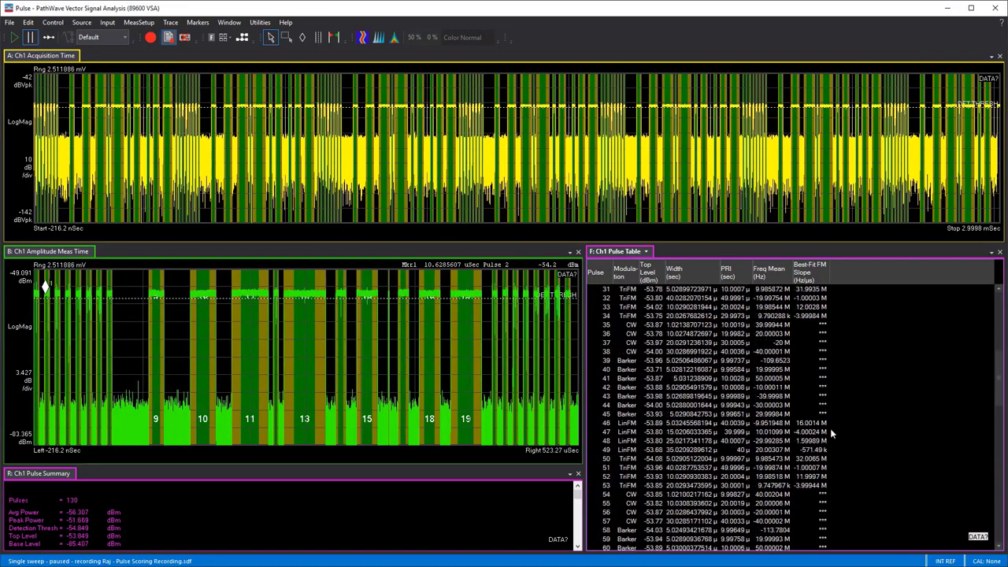
pyautogui.scroll(10, 730, 358)
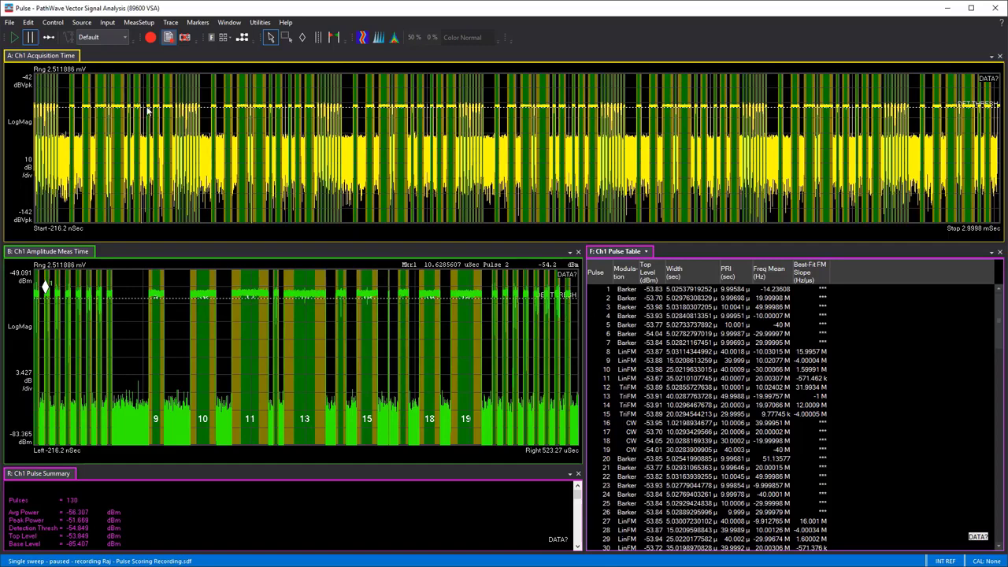
pyautogui.click(129, 25)
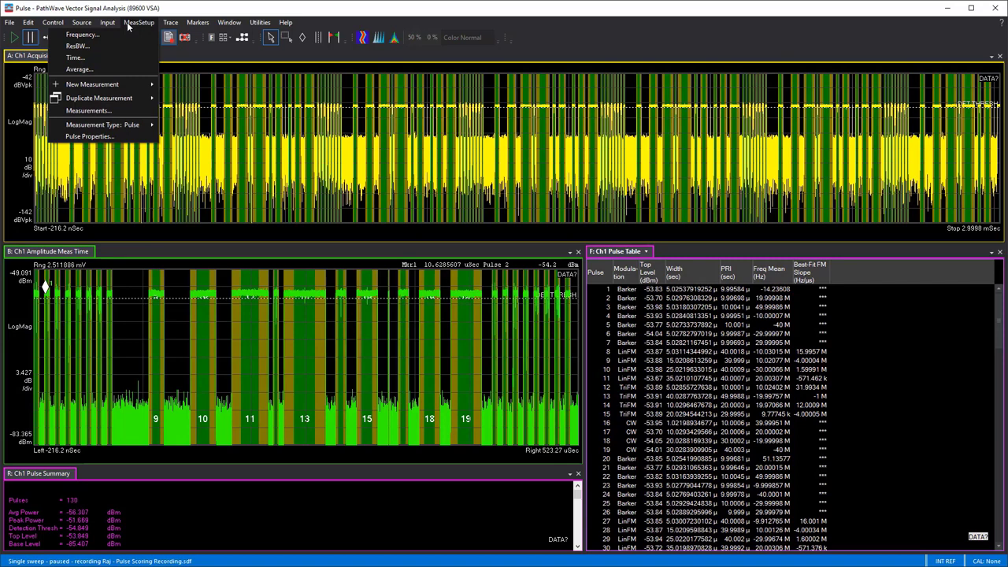
pyautogui.click(89, 137)
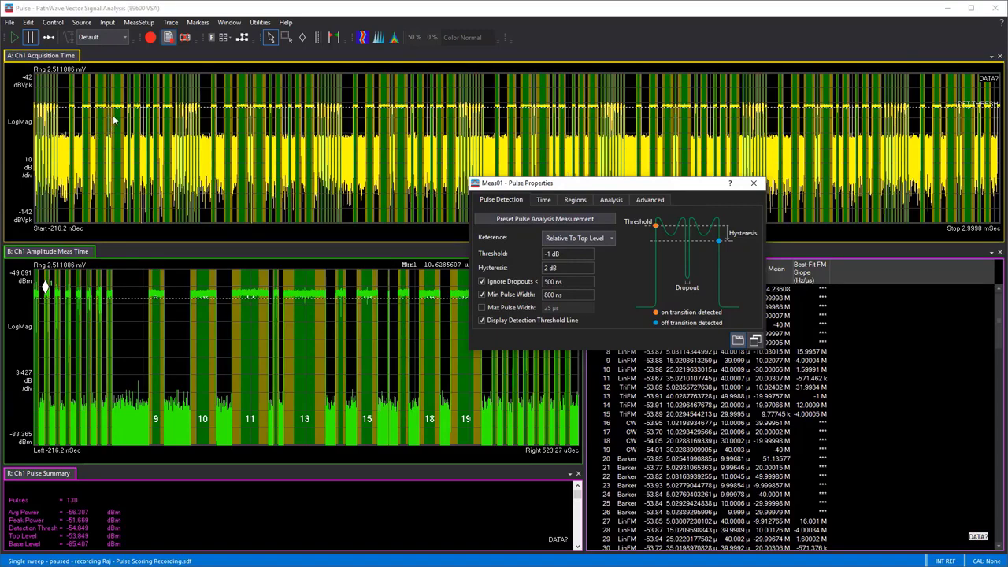
pyautogui.click(753, 183)
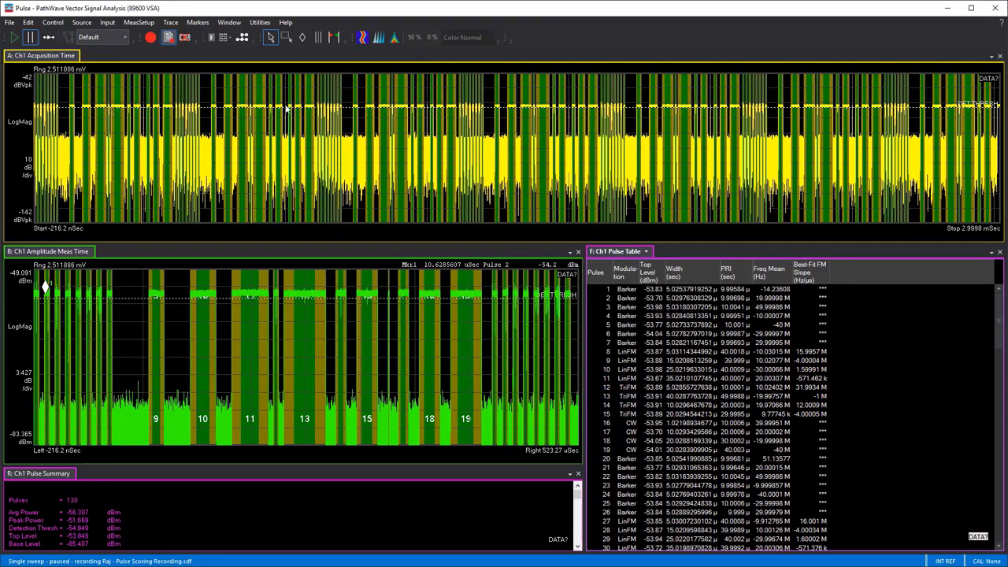
# Place Marker 1 on pulse 13 at about 262 µs and highlight that pulse's row in the pulse table
pyautogui.click(302, 37)
pyautogui.click(305, 286)
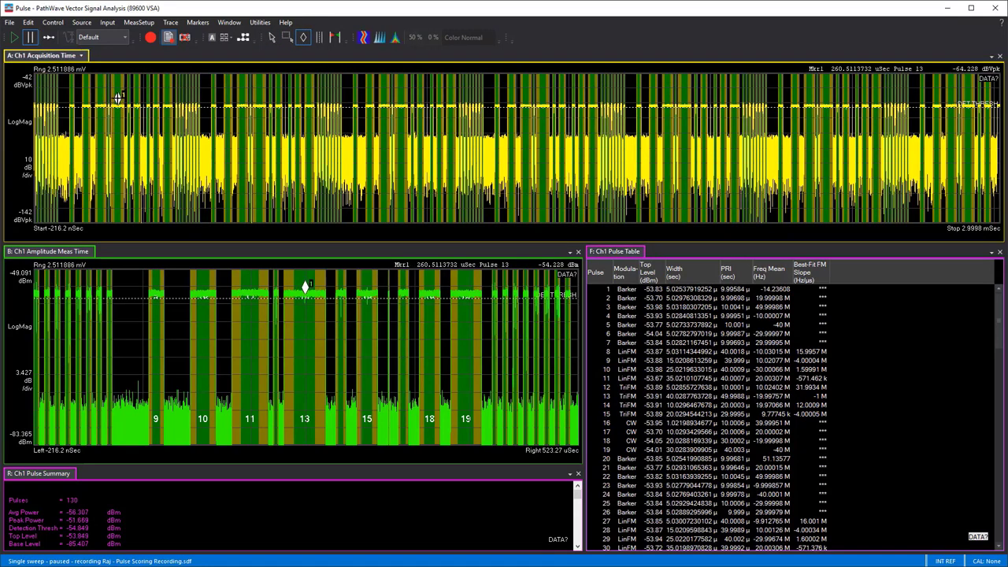
pyautogui.moveTo(118, 97); pyautogui.dragTo(114, 97)
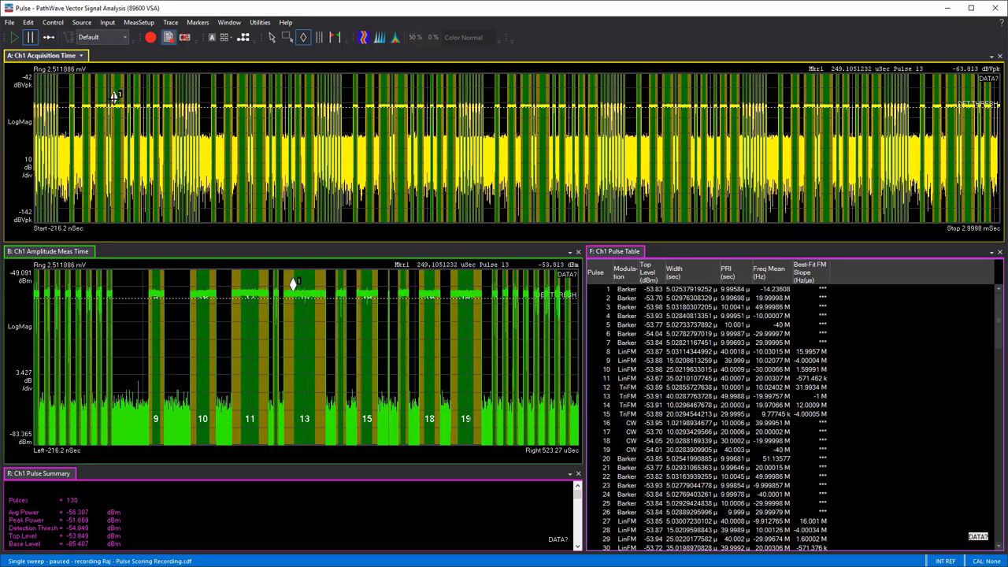
pyautogui.click(304, 39)
pyautogui.click(197, 22)
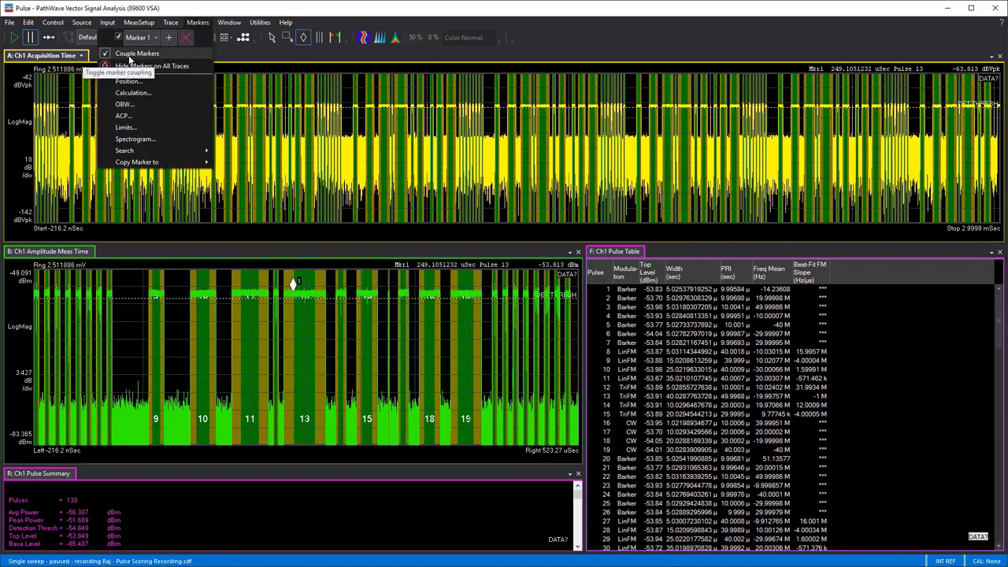
pyautogui.click(275, 179)
pyautogui.moveTo(113, 99); pyautogui.dragTo(118, 100)
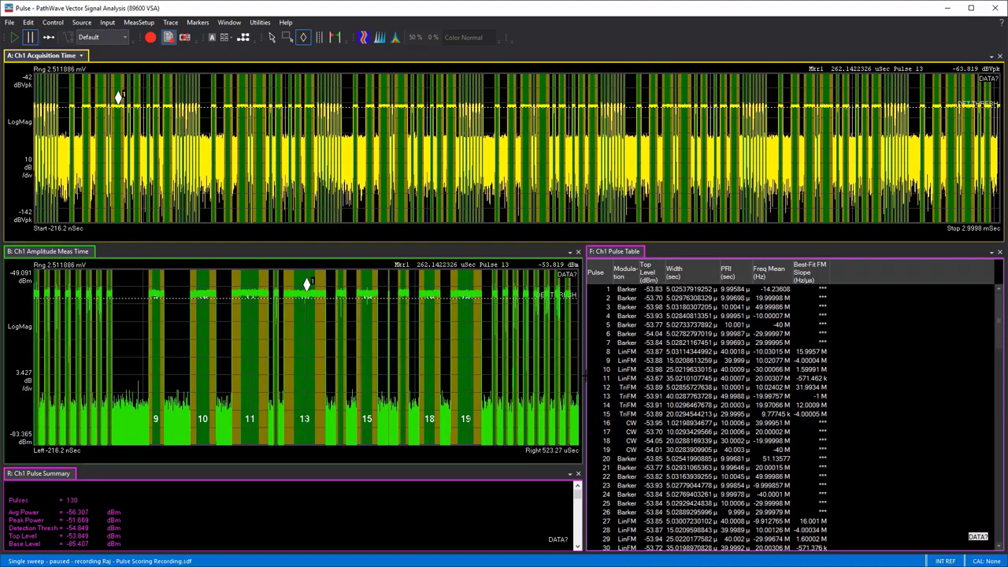
pyautogui.click(598, 397)
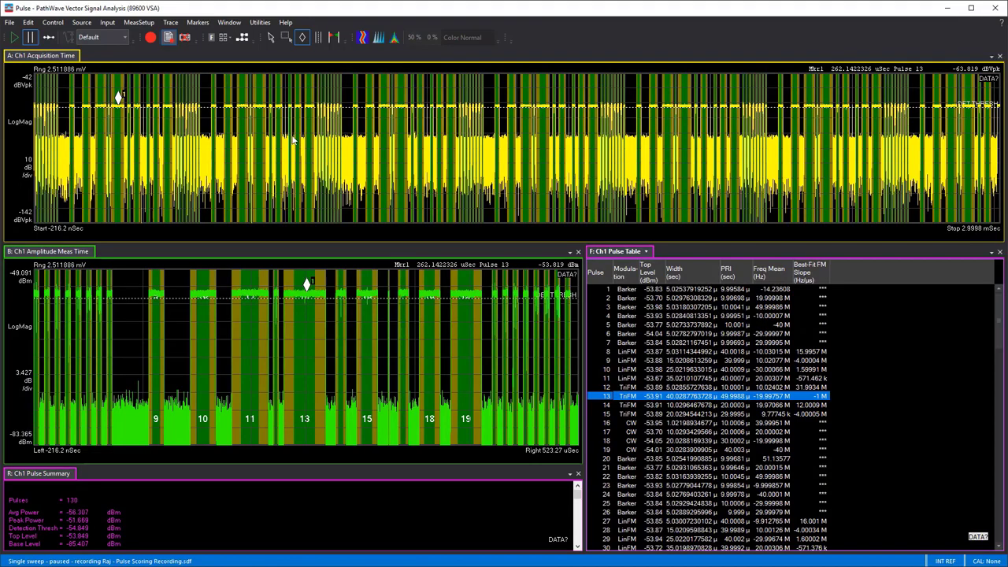
# Open the deinterleaving analysis settings, look through the emitter list and try out Emitter 1's frequency criterion
pyautogui.click(147, 24)
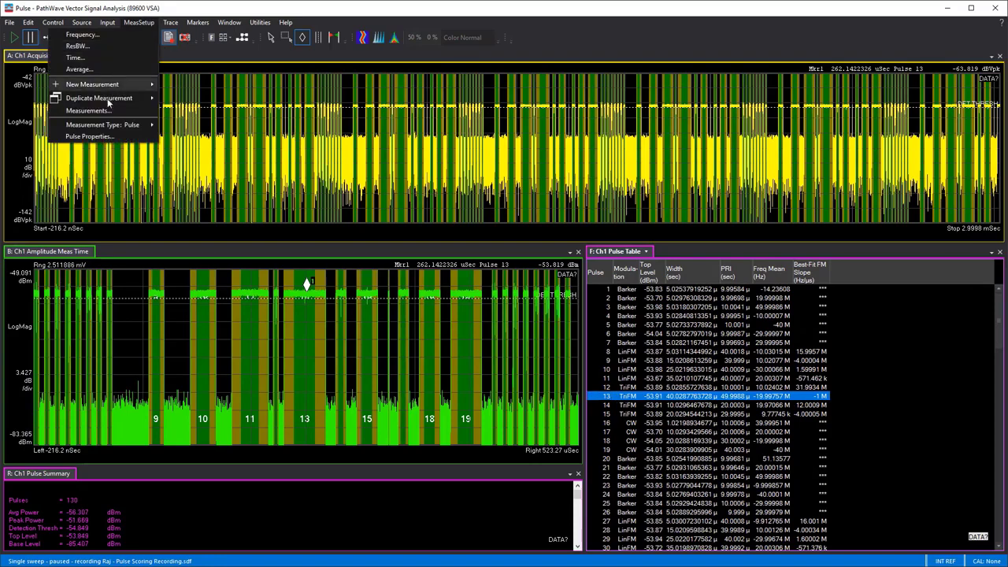
pyautogui.click(89, 136)
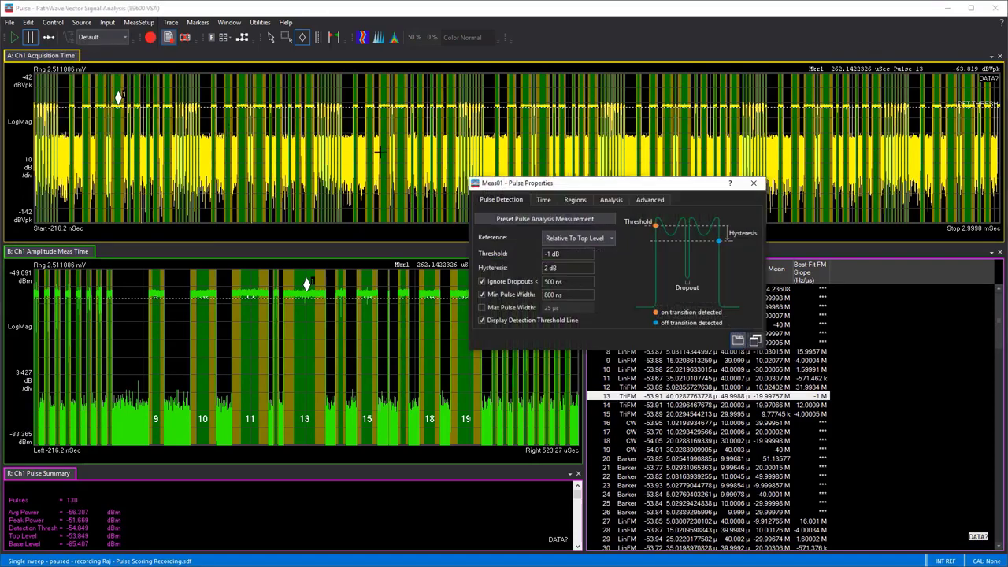
pyautogui.click(610, 200)
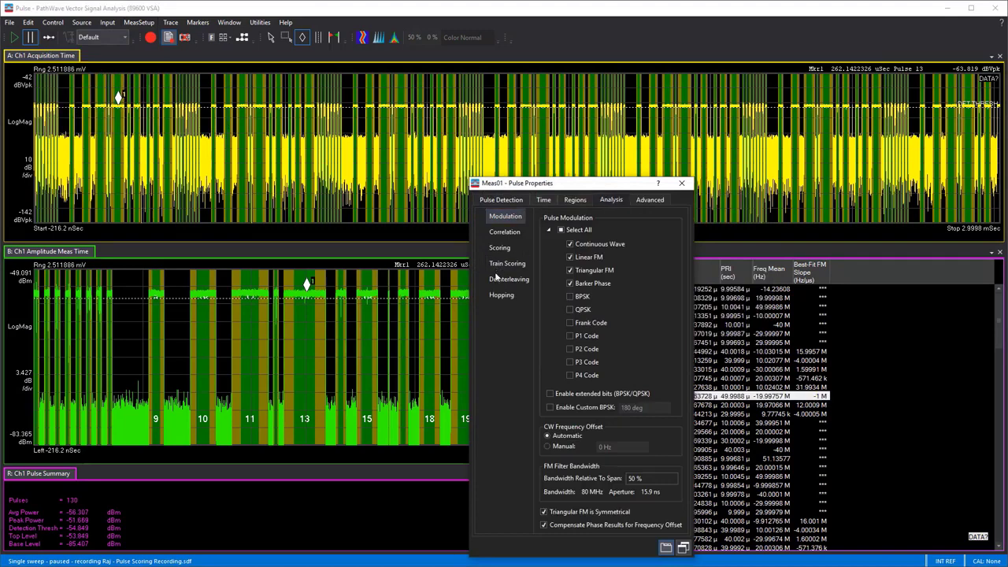
pyautogui.click(496, 280)
pyautogui.moveTo(568, 186); pyautogui.dragTo(521, 43)
pyautogui.scroll(-1, 669, 132)
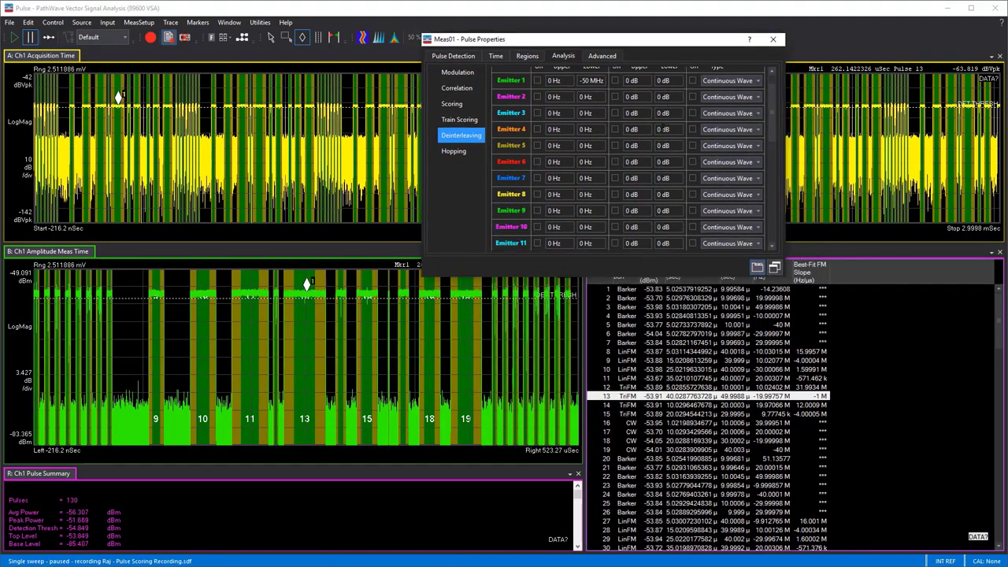
pyautogui.scroll(-2, 619, 176)
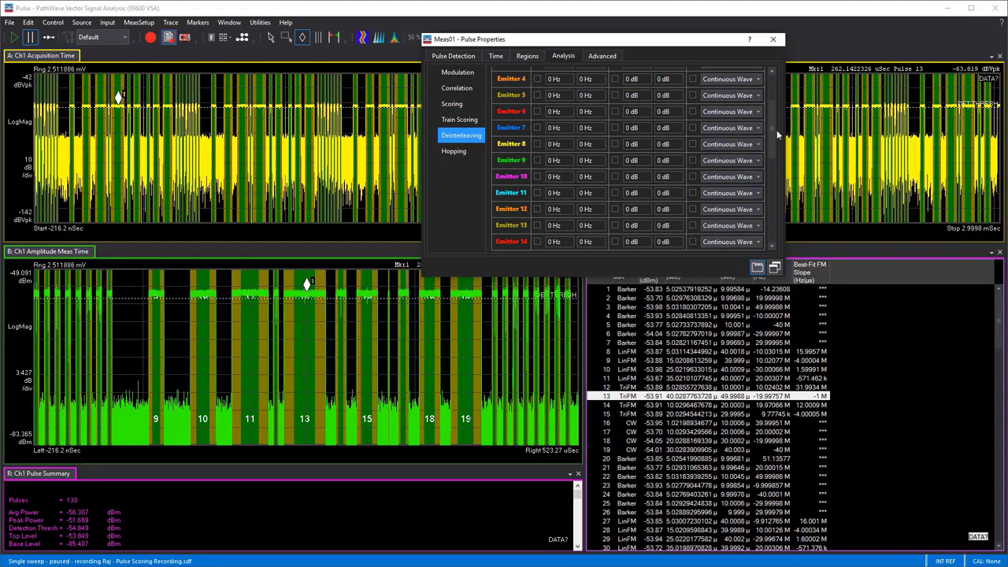
pyautogui.moveTo(775, 126); pyautogui.dragTo(764, 79)
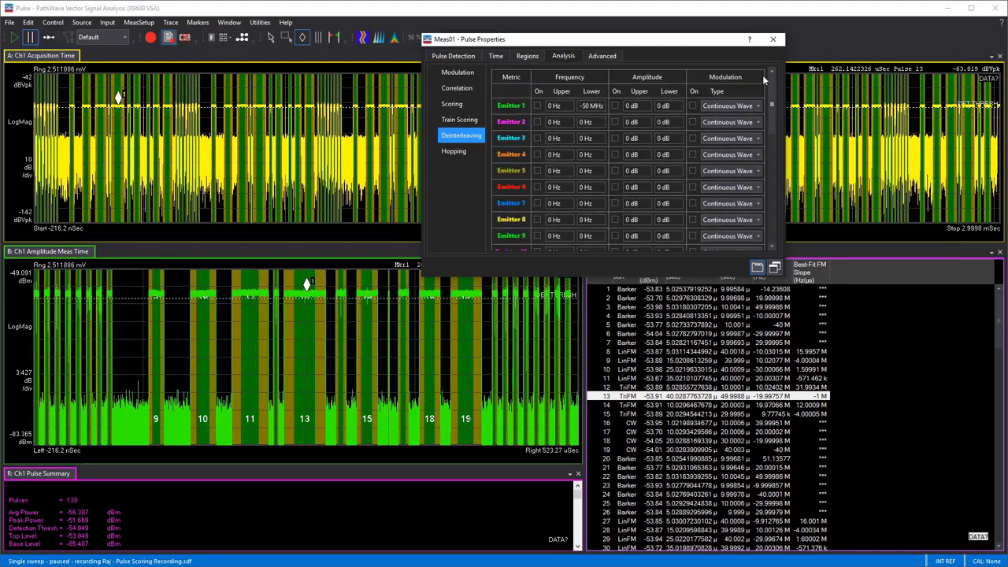
pyautogui.click(538, 106)
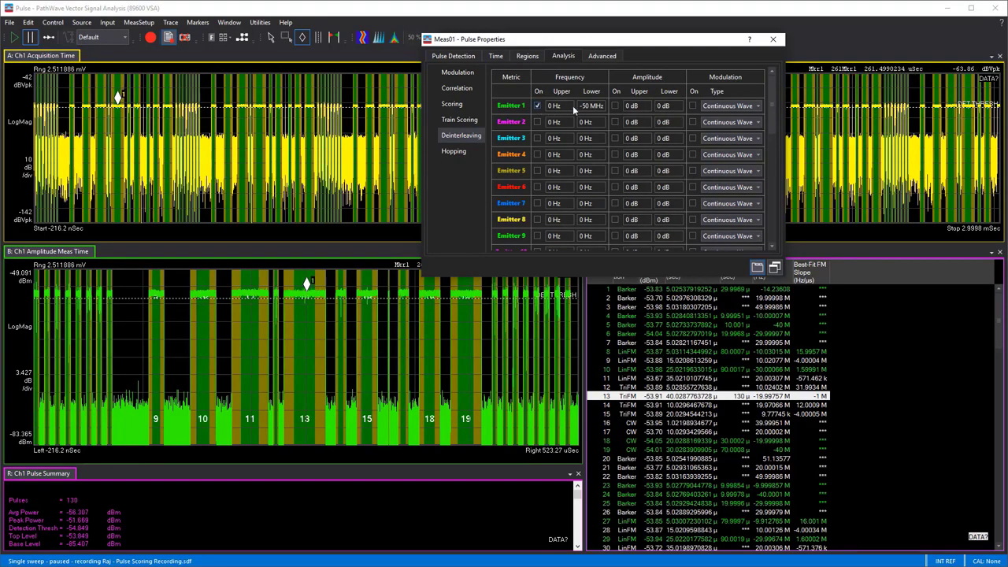
pyautogui.click(537, 106)
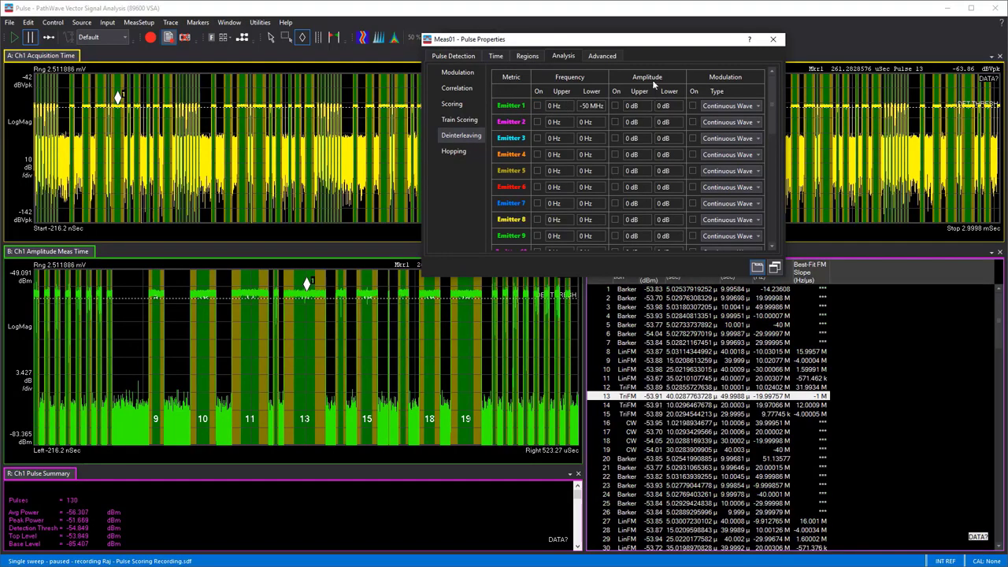
# Set Emitter 1's frequency bounds to -22 MHz lower and -18 MHz upper, and enable its frequency criterion
pyautogui.moveTo(643, 45); pyautogui.dragTo(746, 26)
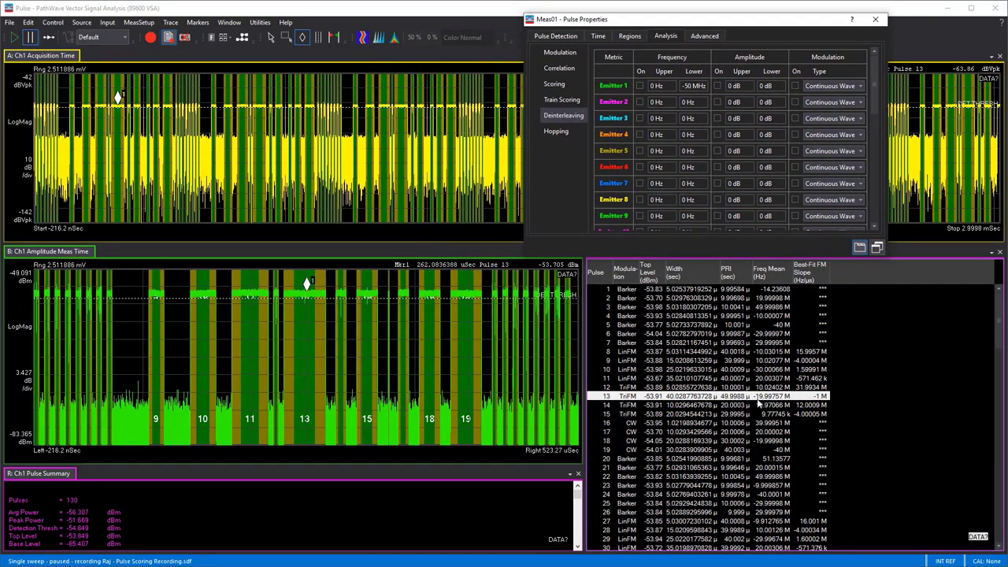
pyautogui.click(692, 86)
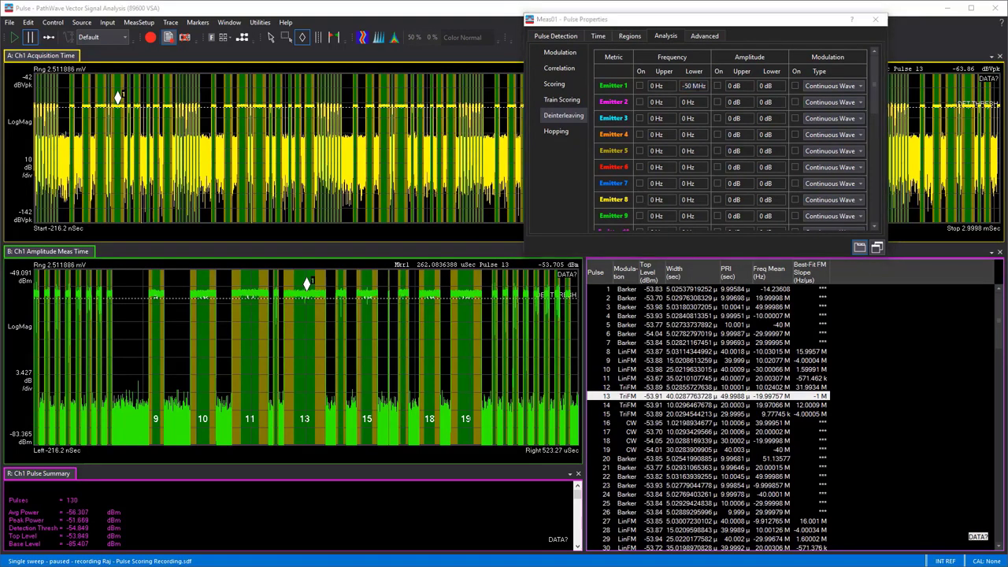
pyautogui.write('-')
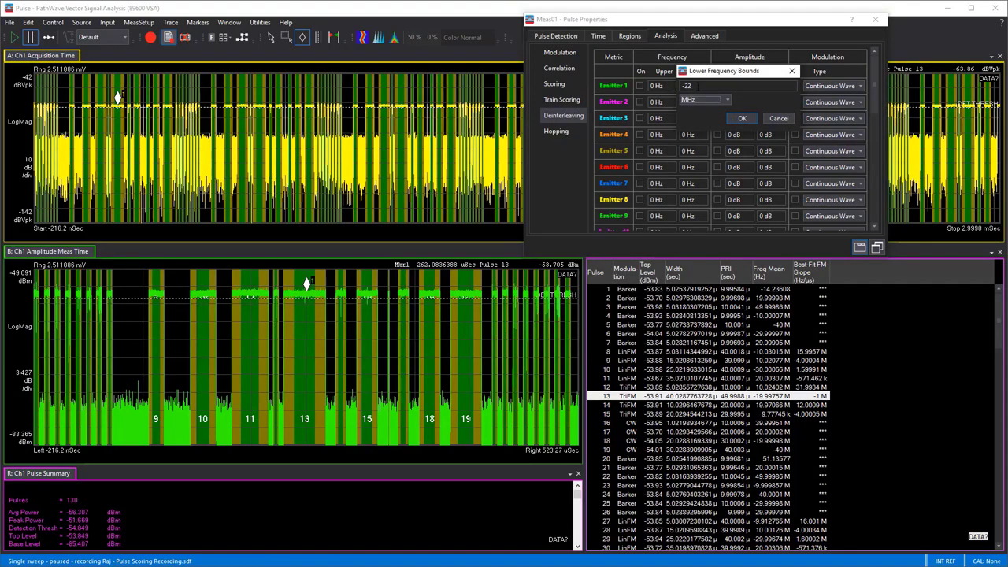
pyautogui.write('22')
pyautogui.click(745, 119)
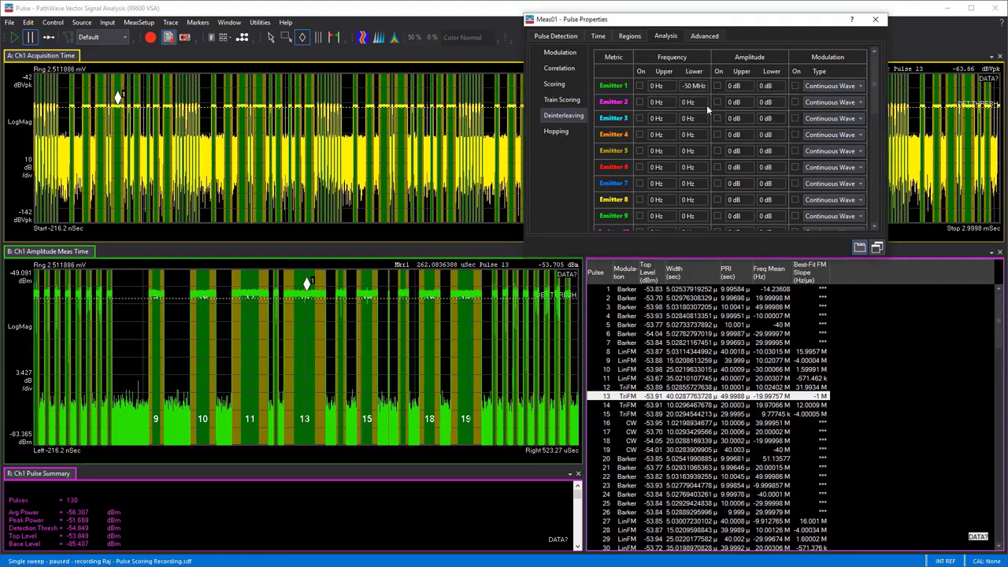
pyautogui.click(659, 85)
pyautogui.write('-18')
pyautogui.press('Return')
pyautogui.click(641, 86)
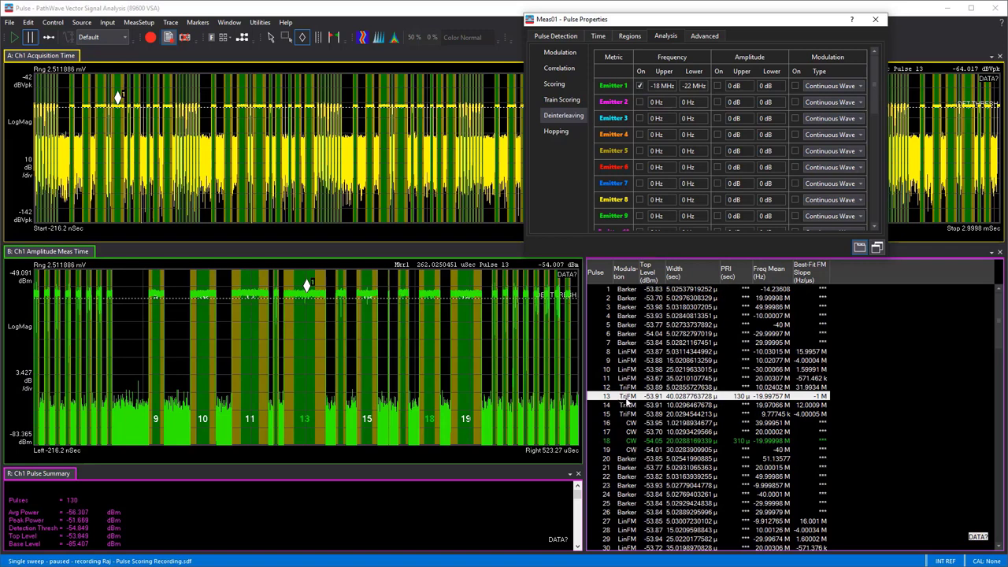
# Set Emitter 1's modulation type to Triangular FM and enable its modulation criterion
pyautogui.click(836, 86)
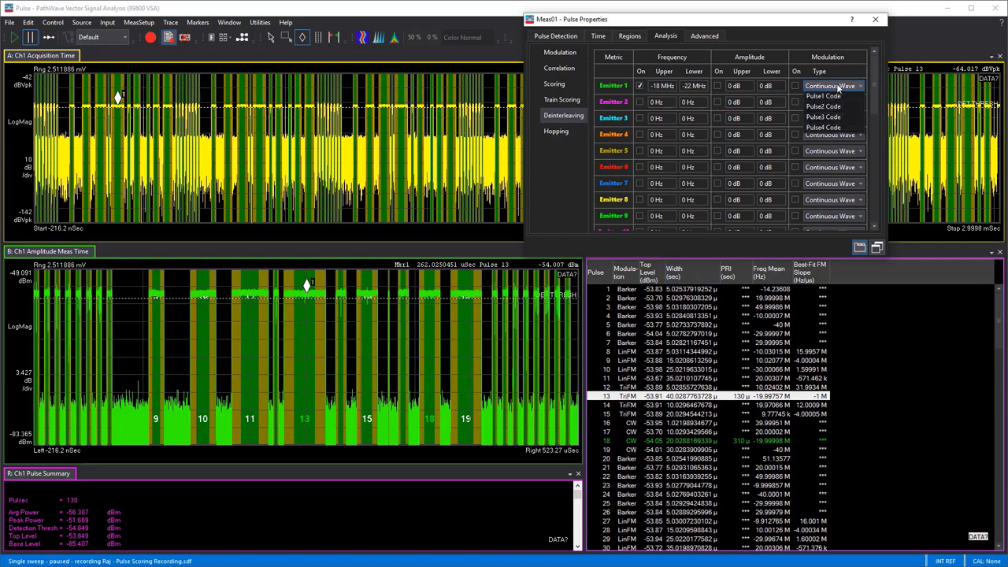
pyautogui.press('Return')
pyautogui.click(796, 86)
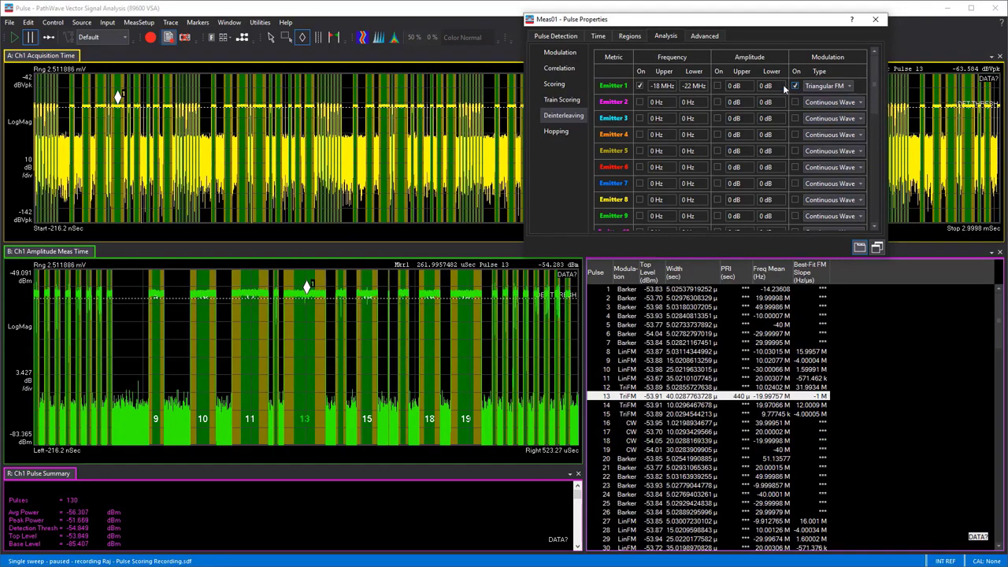
# Recheck Emitter 1's deinterleaving settings and examine the PRI of its pulses 13 and 32 in the pulse table
pyautogui.click(675, 387)
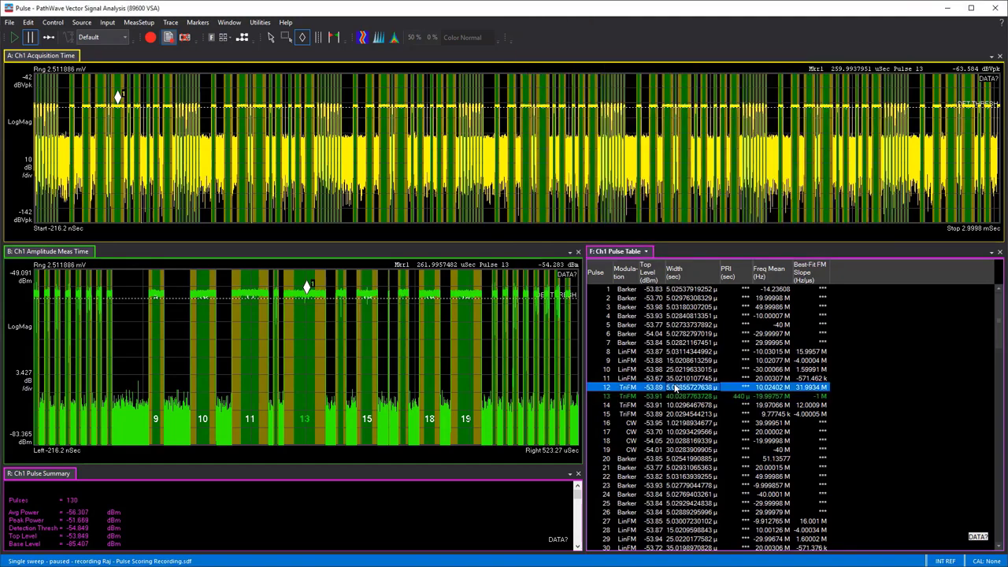
pyautogui.click(665, 362)
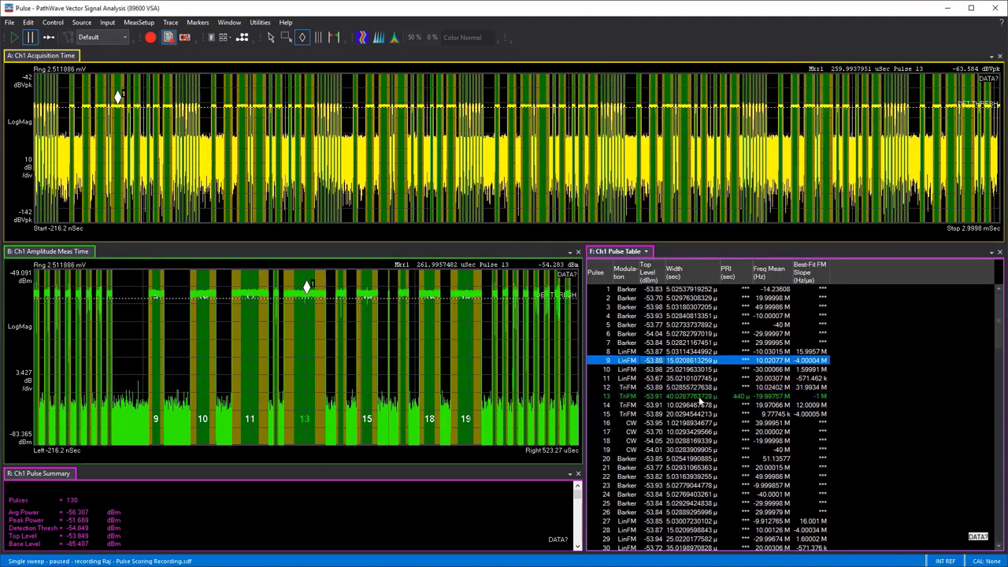
pyautogui.click(141, 22)
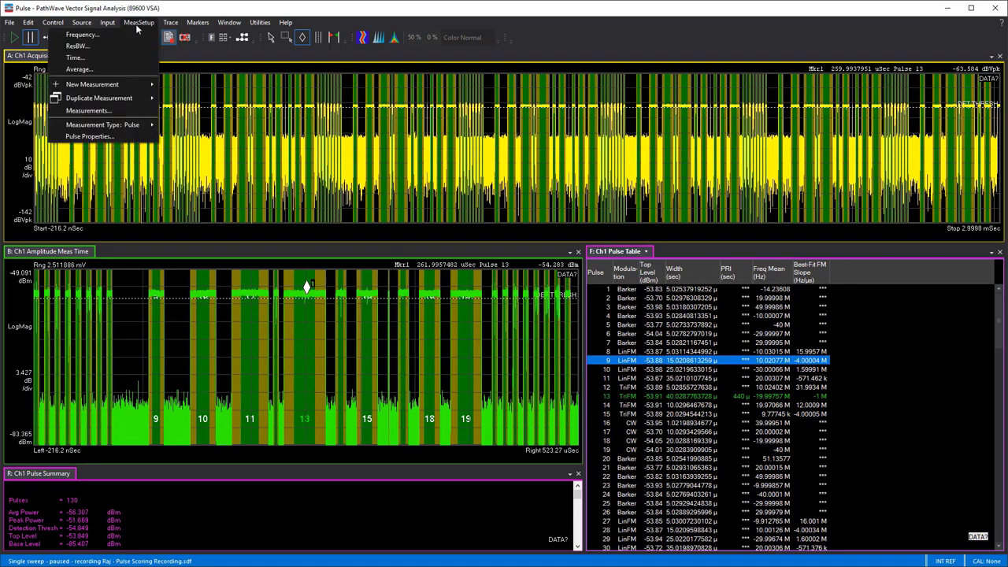
pyautogui.click(86, 139)
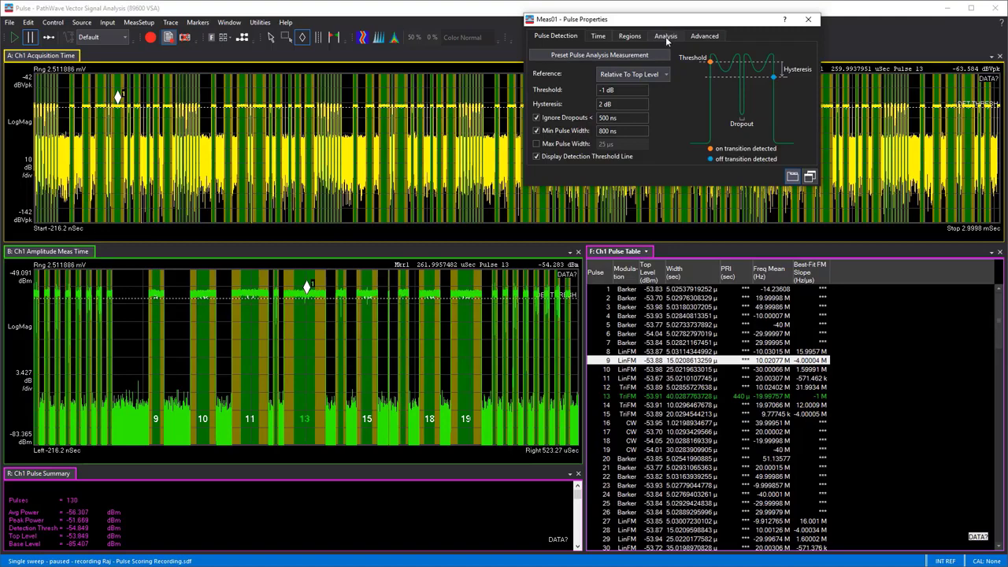
pyautogui.click(666, 36)
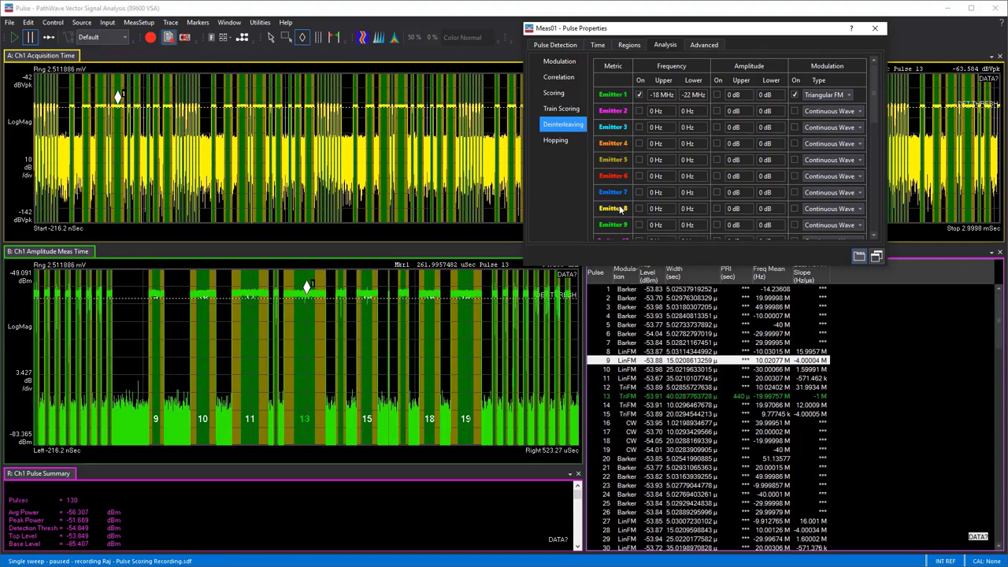
pyautogui.click(488, 16)
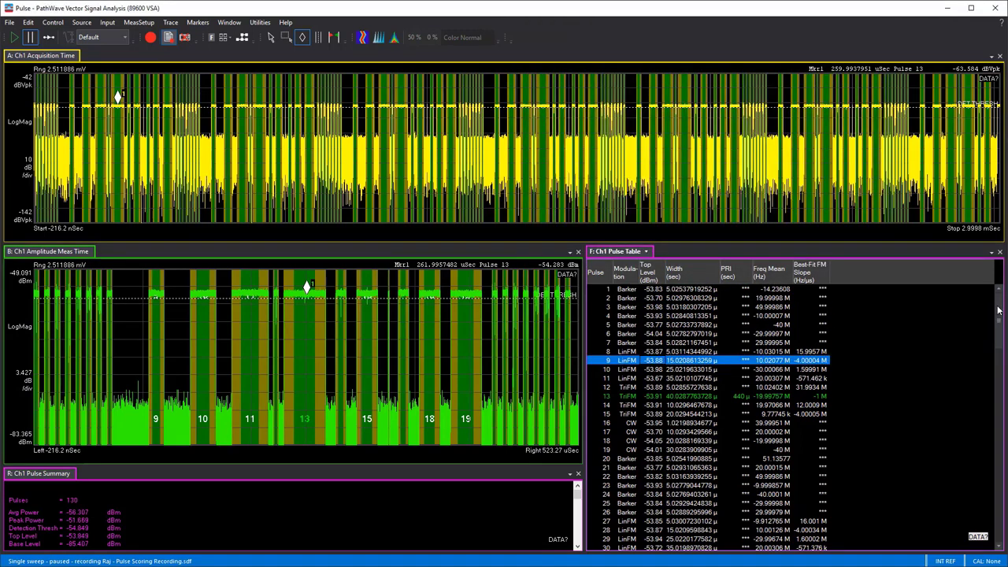
pyautogui.moveTo(998, 309)
pyautogui.mouseDown()
pyautogui.moveTo(987, 458)
pyautogui.moveTo(999, 463)
pyautogui.moveTo(989, 306)
pyautogui.mouseUp()
pyautogui.scroll(-3, 762, 307)
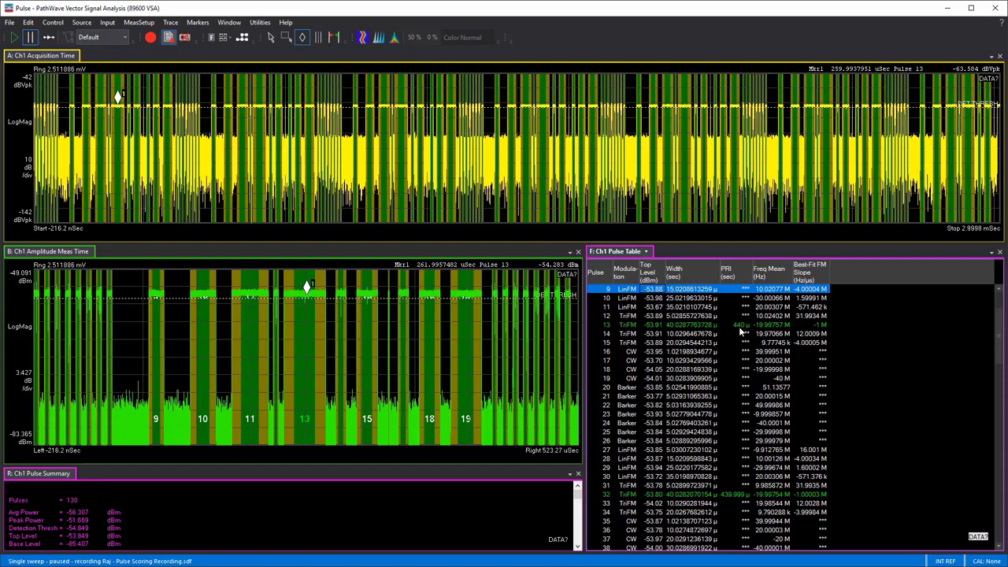
# Add Marker 2 on pulse 32 in the Acquisition Time trace at about 686 µs and make it a delta marker relative to Marker 1
pyautogui.rightClick(120, 89)
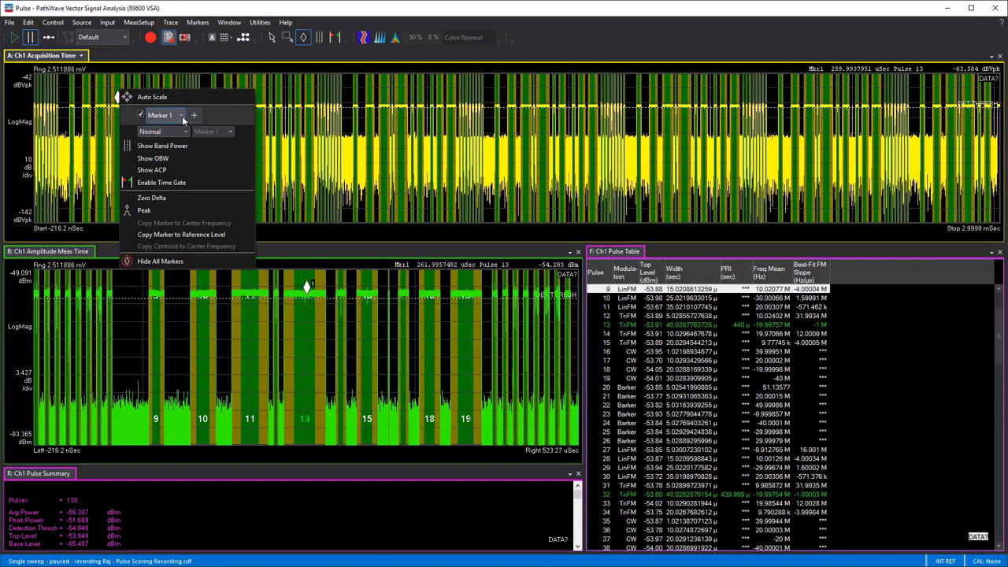
pyautogui.click(193, 115)
pyautogui.moveTo(155, 122)
pyautogui.mouseDown()
pyautogui.moveTo(225, 115)
pyautogui.moveTo(254, 98)
pyautogui.mouseUp()
pyautogui.rightClick(254, 98)
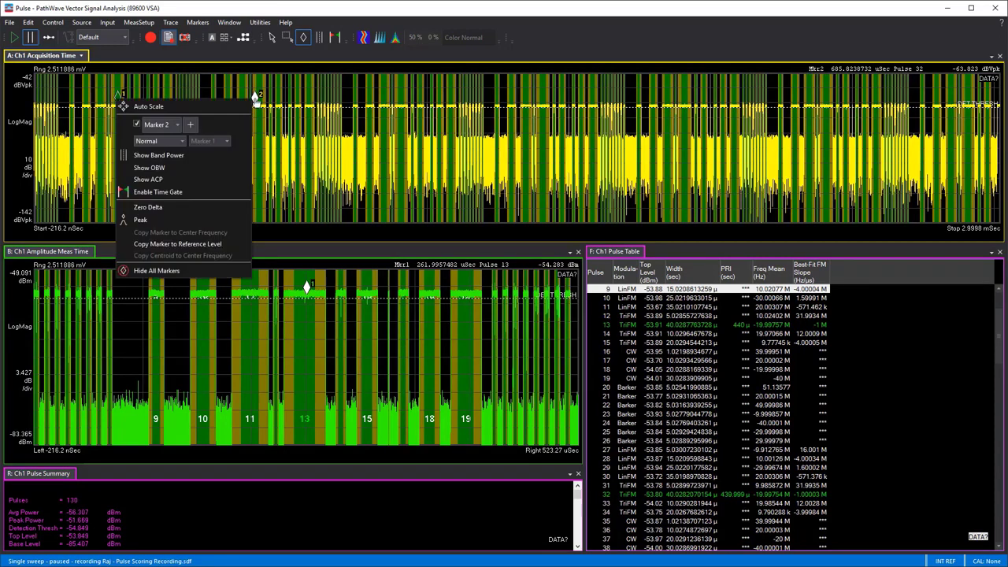
pyautogui.click(163, 140)
pyautogui.click(148, 162)
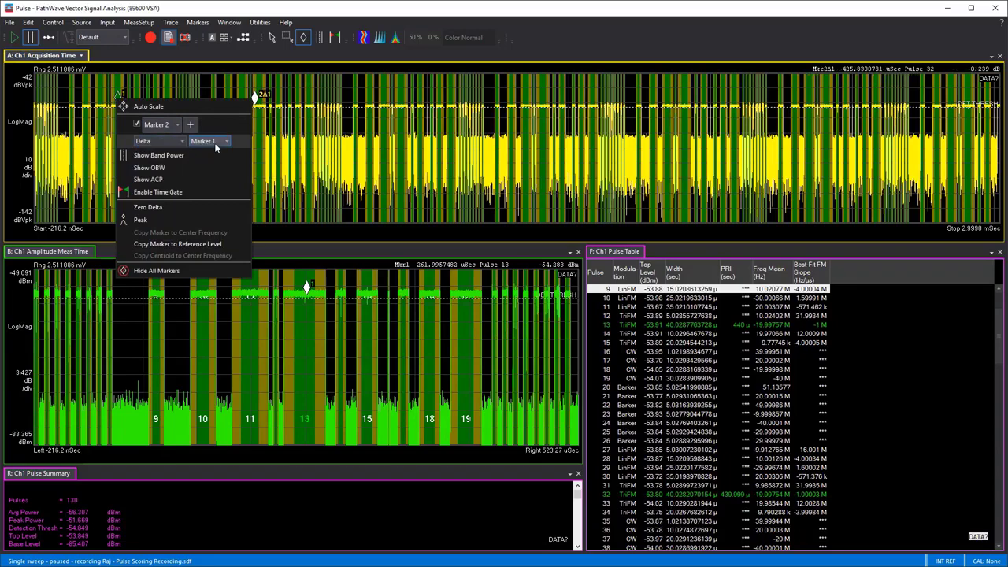
# Move Marker 2 to the leading edge of pulse 32 and Marker 1 to pulse 13's leading edge at about 241 µs, keeping Marker 2 selected
pyautogui.click(283, 132)
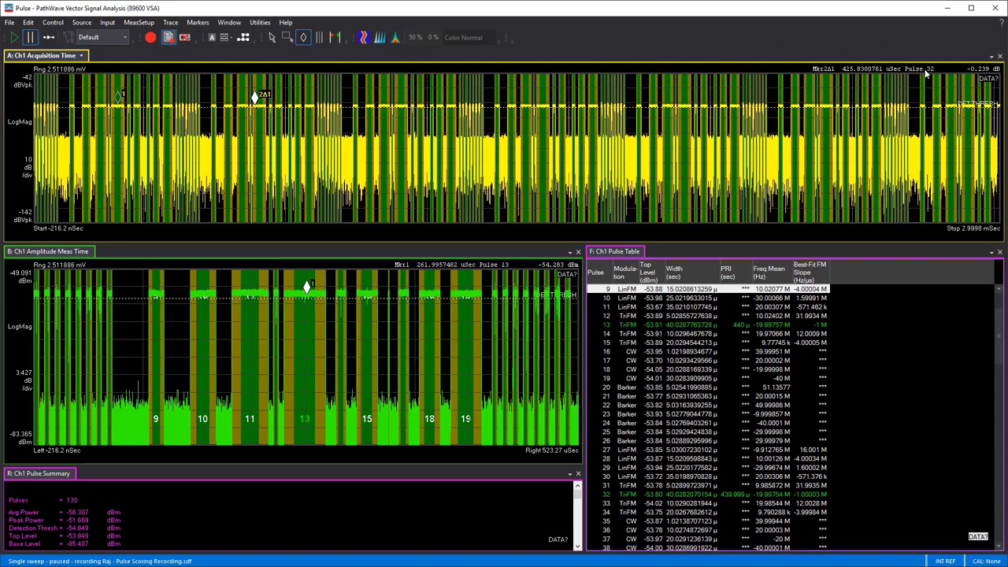
pyautogui.moveTo(255, 97)
pyautogui.mouseDown()
pyautogui.moveTo(252, 159)
pyautogui.moveTo(252, 98)
pyautogui.mouseUp()
pyautogui.moveTo(117, 98); pyautogui.dragTo(118, 98)
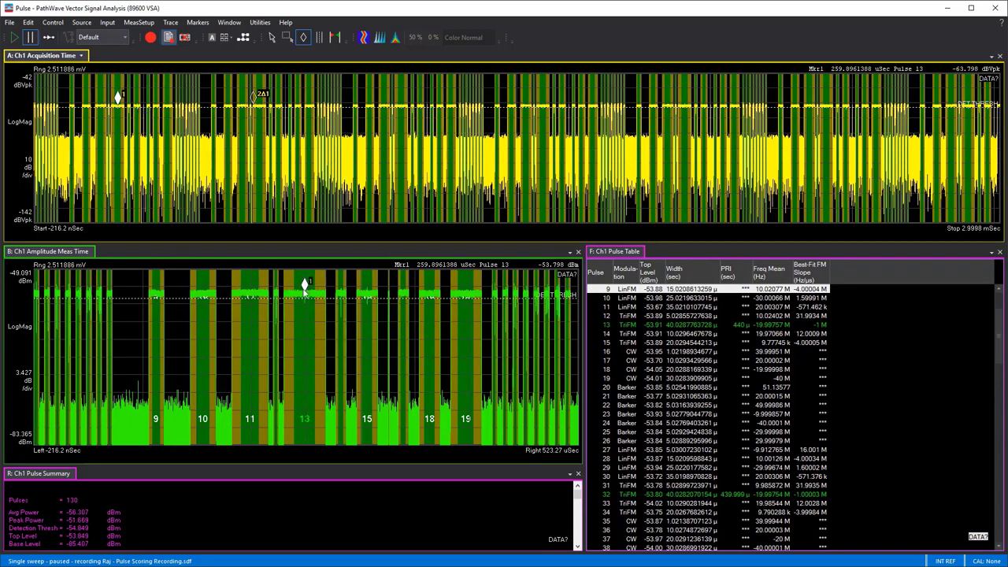
pyautogui.moveTo(305, 285); pyautogui.dragTo(287, 284)
pyautogui.click(253, 96)
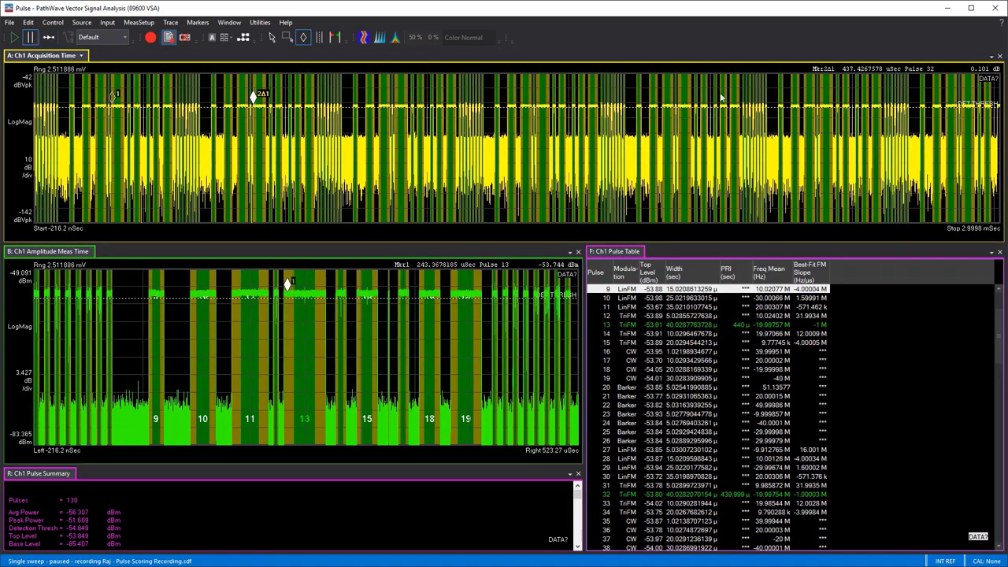
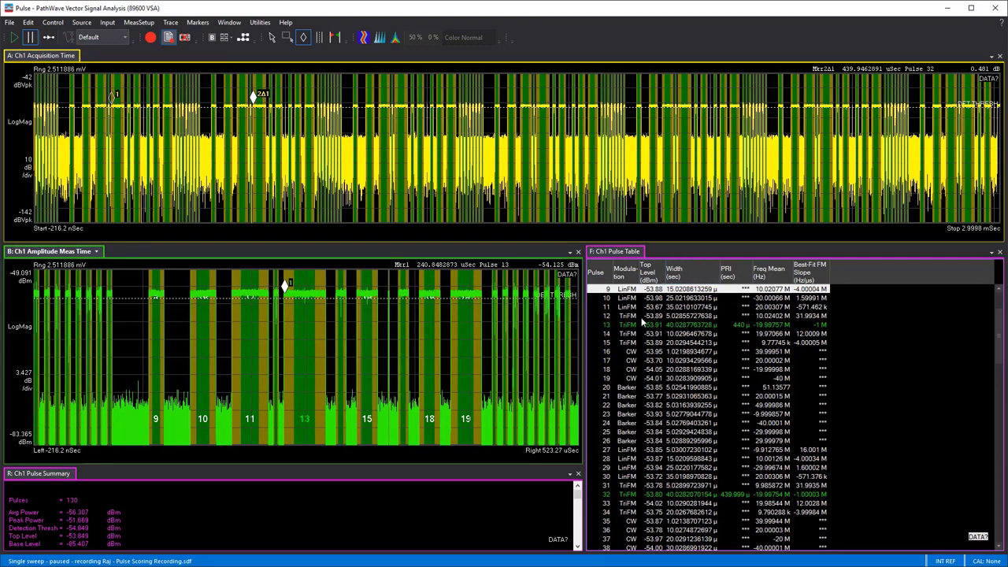
# Examine the PRI of further Emitter 1 pulses in the pulse table, and review the frequency and modulation criteria in the deinterleaving settings
pyautogui.moveTo(1004, 311); pyautogui.dragTo(1001, 368)
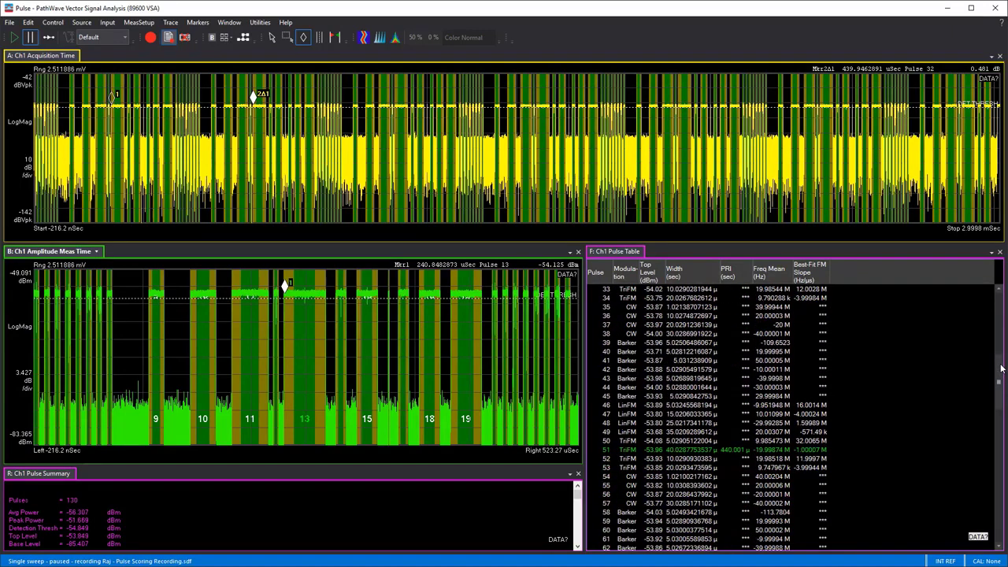
pyautogui.moveTo(1002, 369); pyautogui.dragTo(1001, 303)
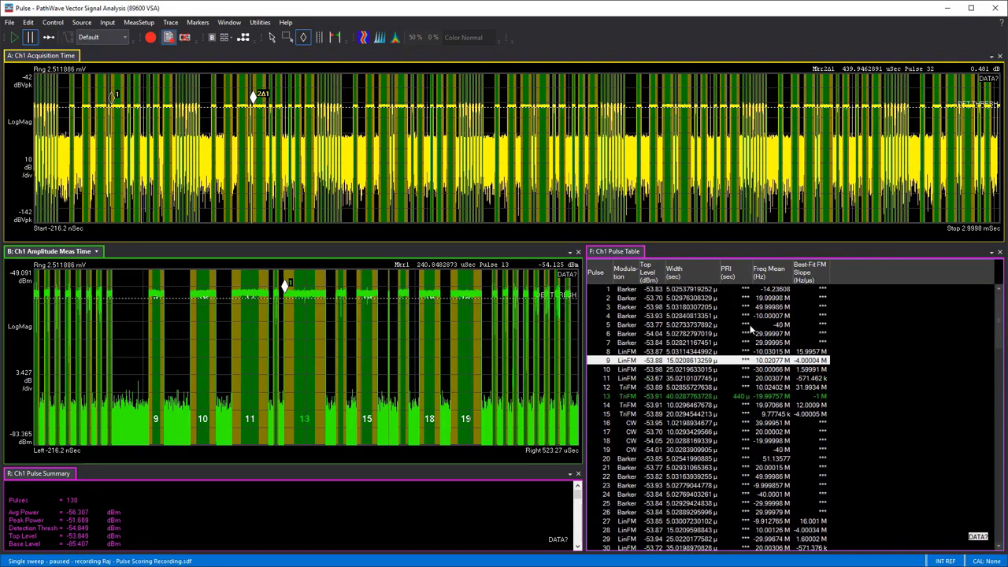
pyautogui.click(139, 22)
pyautogui.click(110, 137)
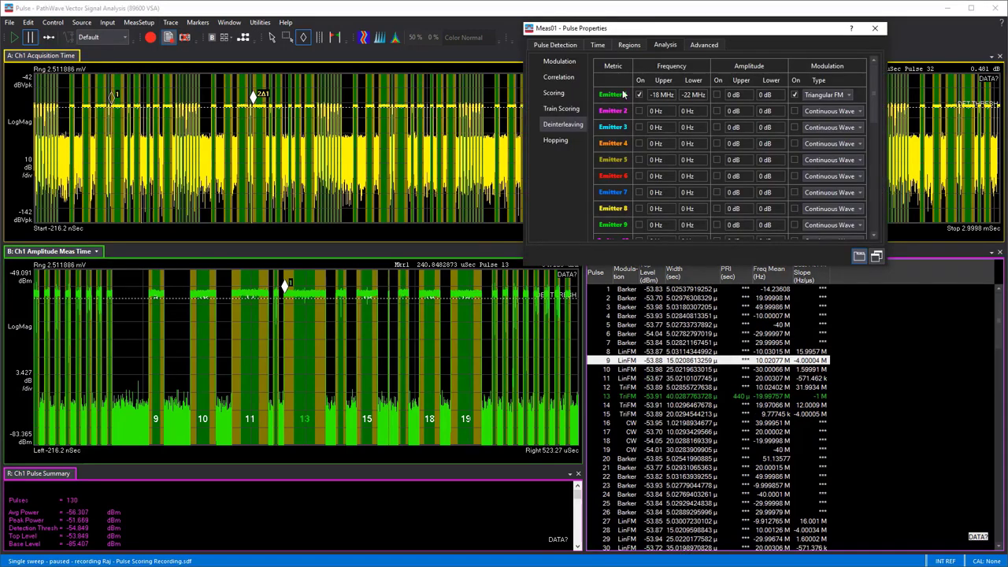
pyautogui.click(658, 45)
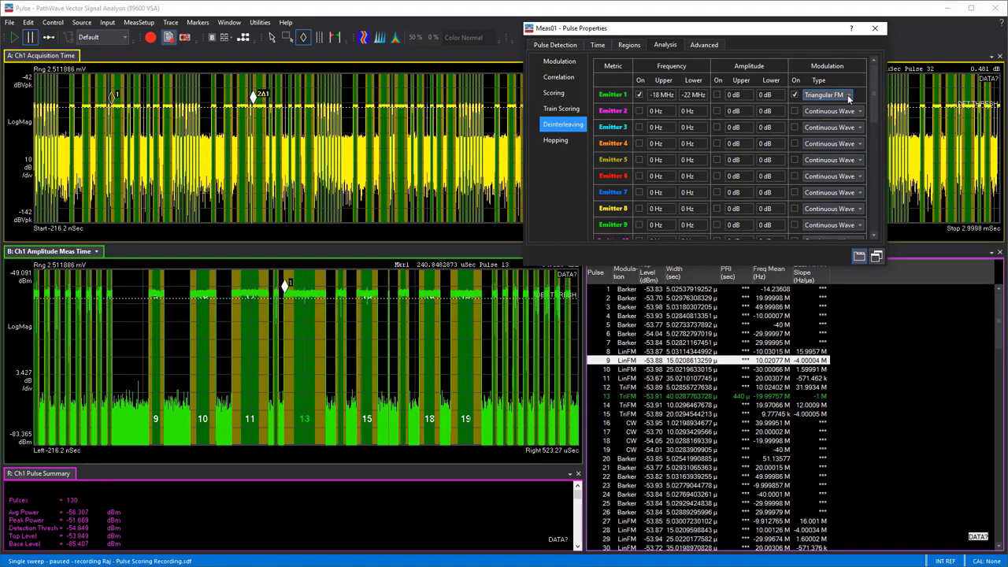
pyautogui.click(874, 28)
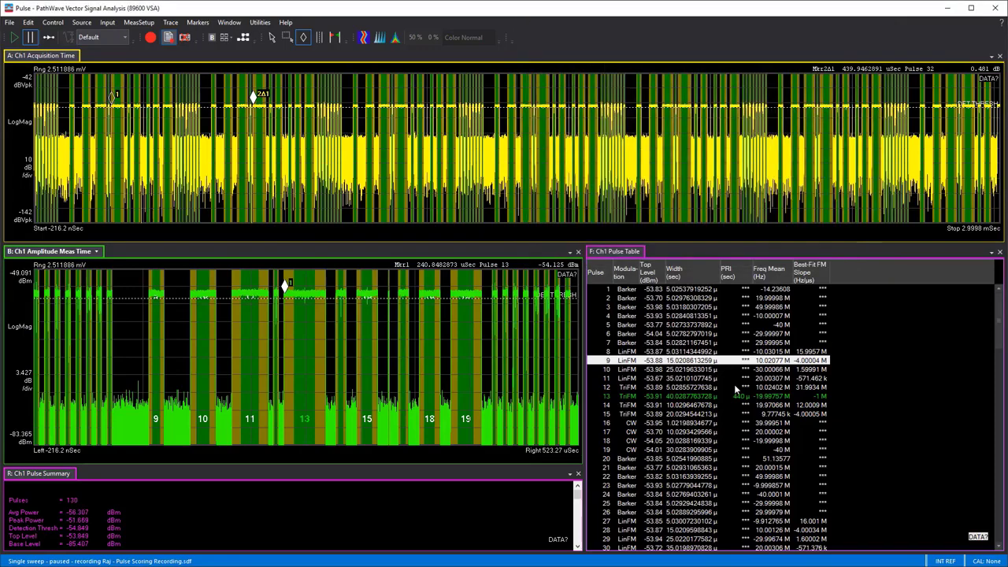